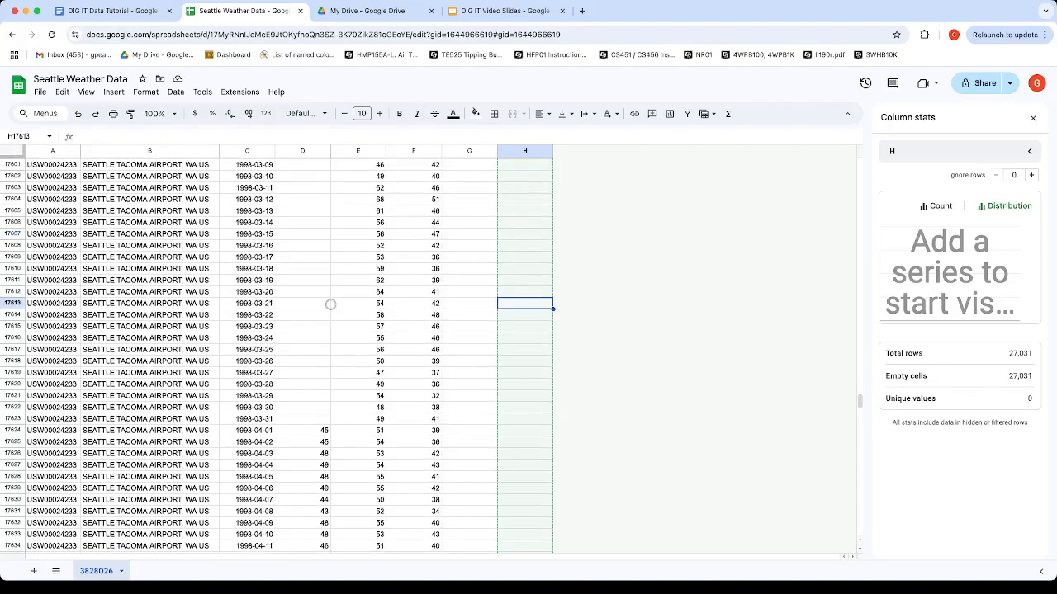
Examine the TAVG column around the boundary between 1998-03-31 and 1998-04-01, comparing blank and filled rows
click(303, 259)
drag(304, 271, 304, 283)
click(290, 328)
drag(248, 318, 435, 320)
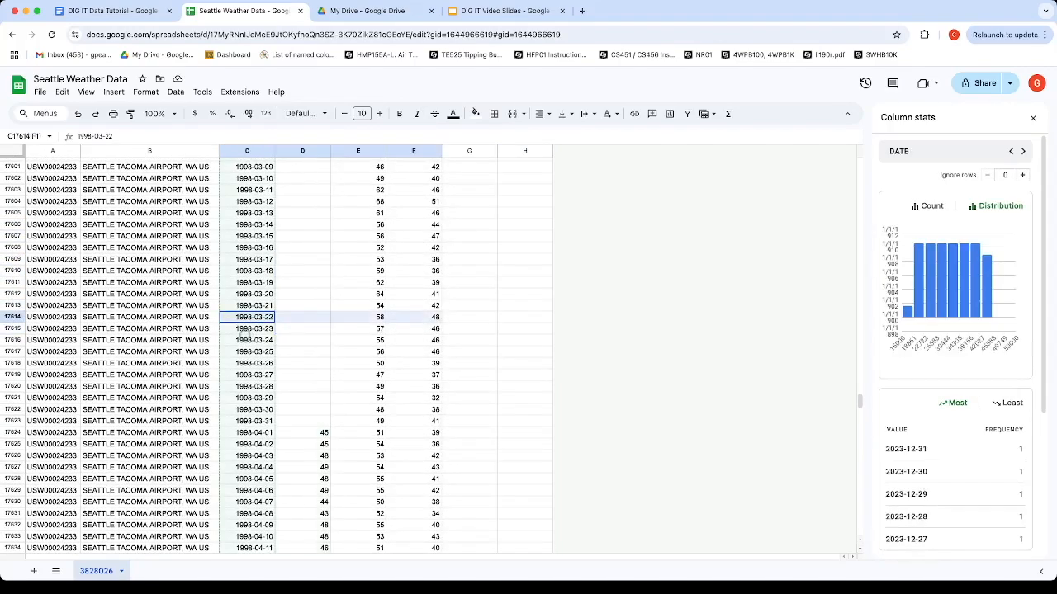
click(12, 317)
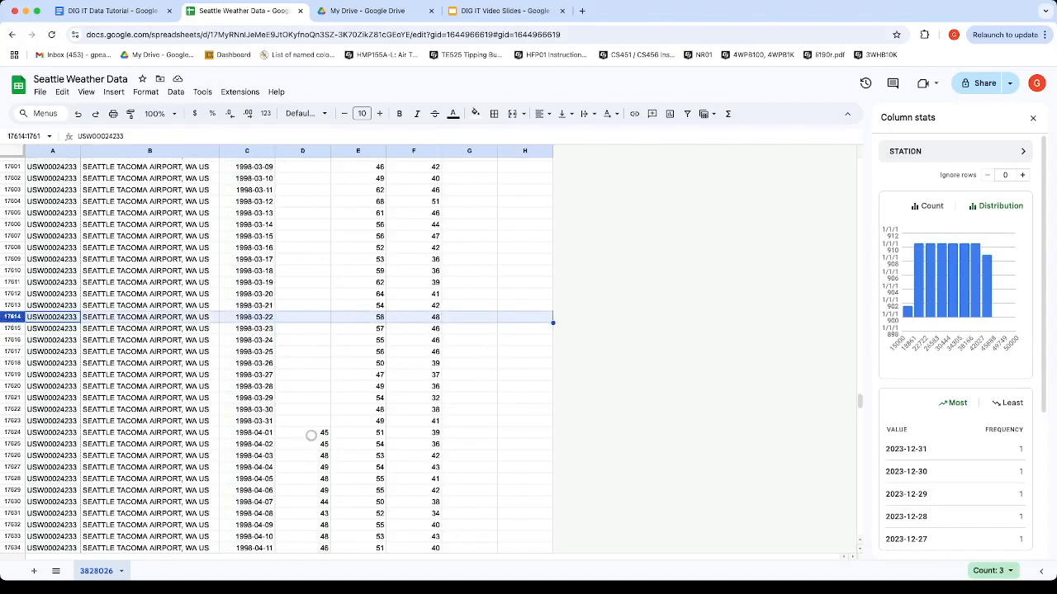
click(304, 422)
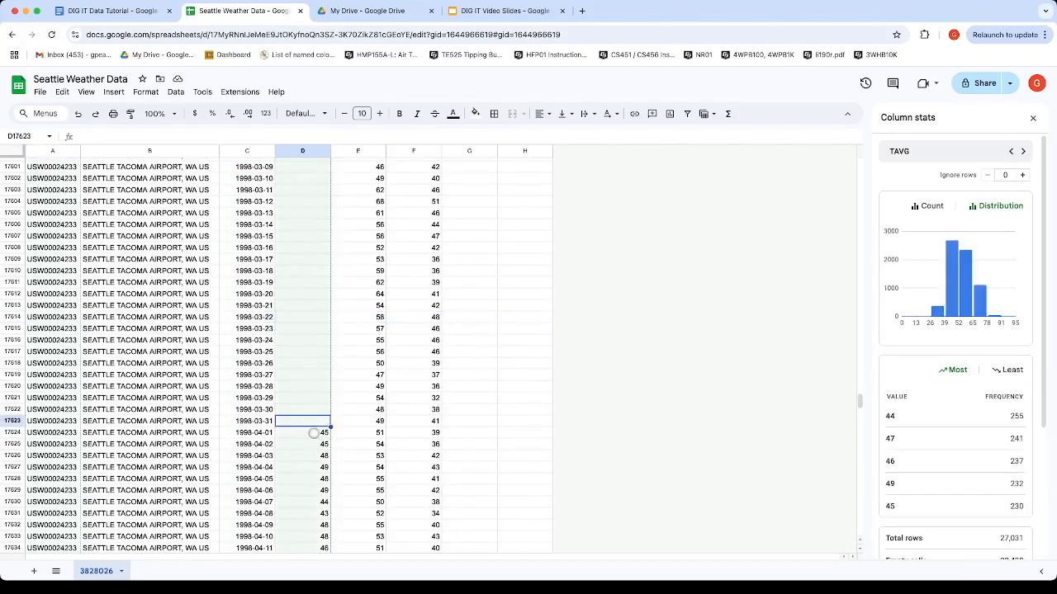
scroll(308, 436, down, 1)
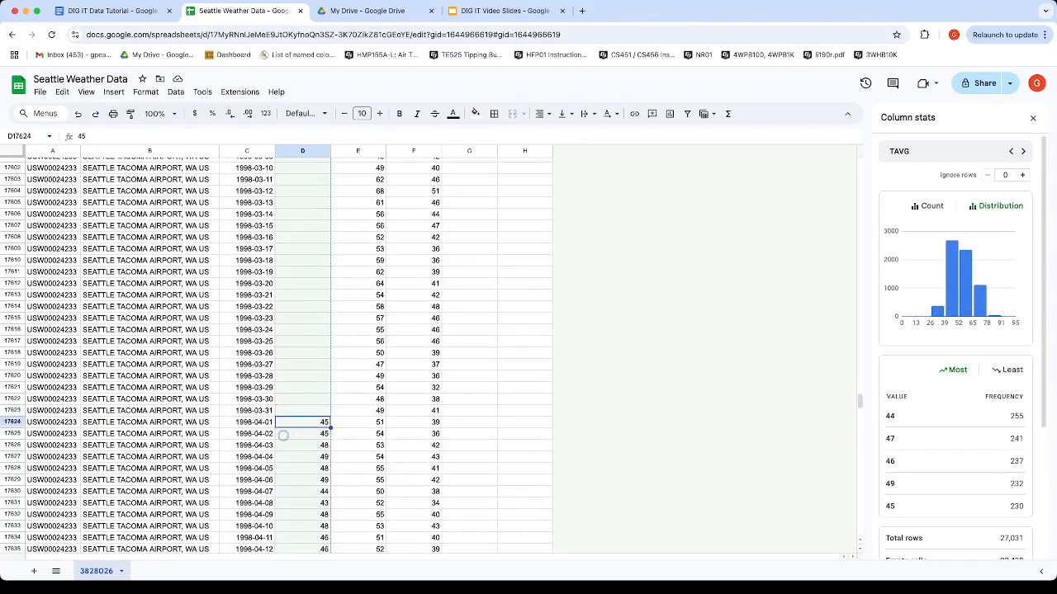
click(269, 424)
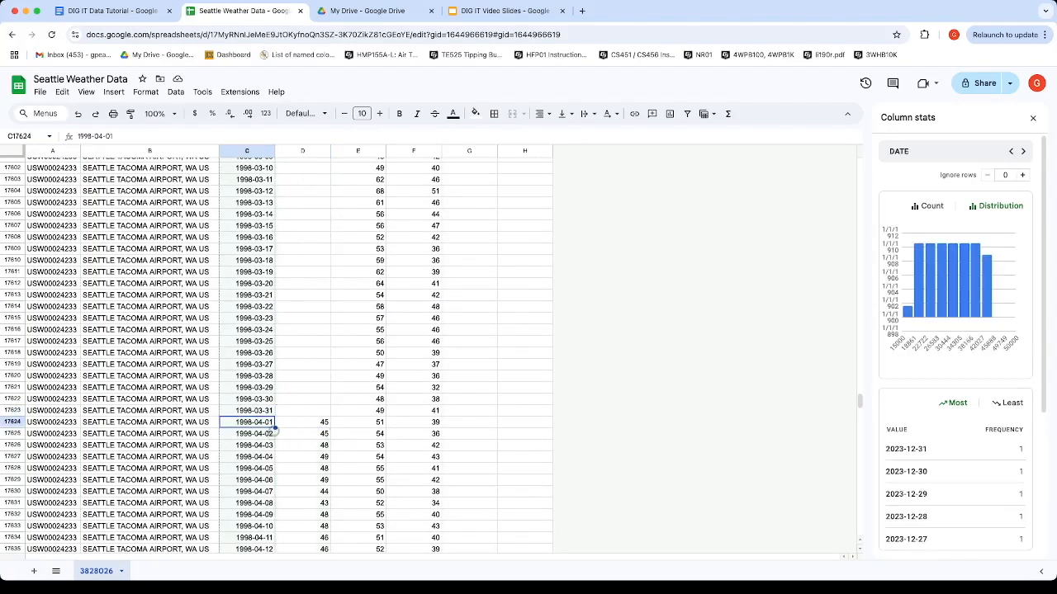
Set the sheet zoom to 150% and inspect the DATE and TAVG cells around 1998-04-01
click(160, 113)
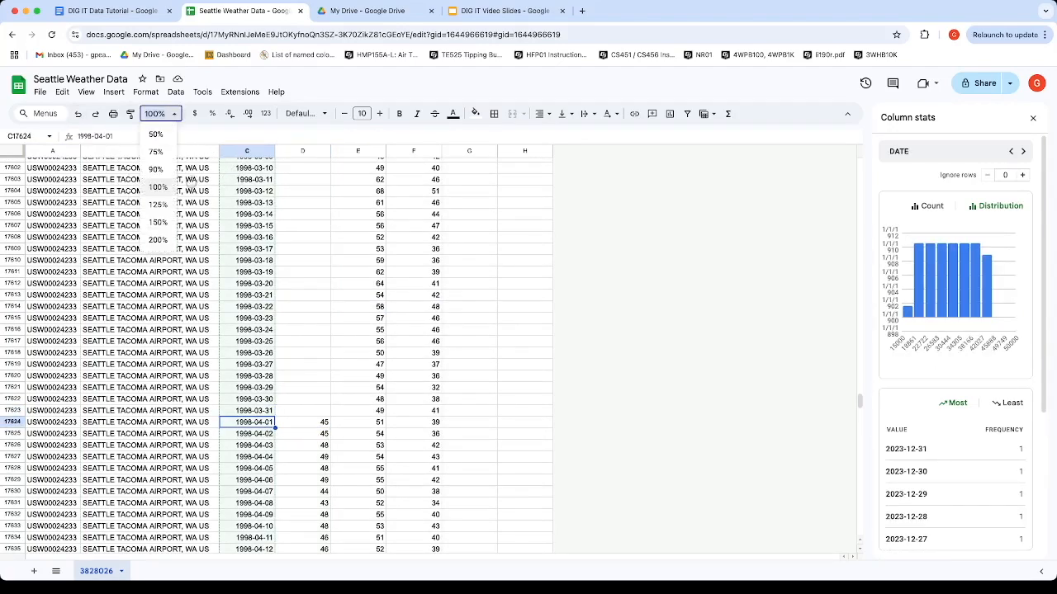
click(158, 222)
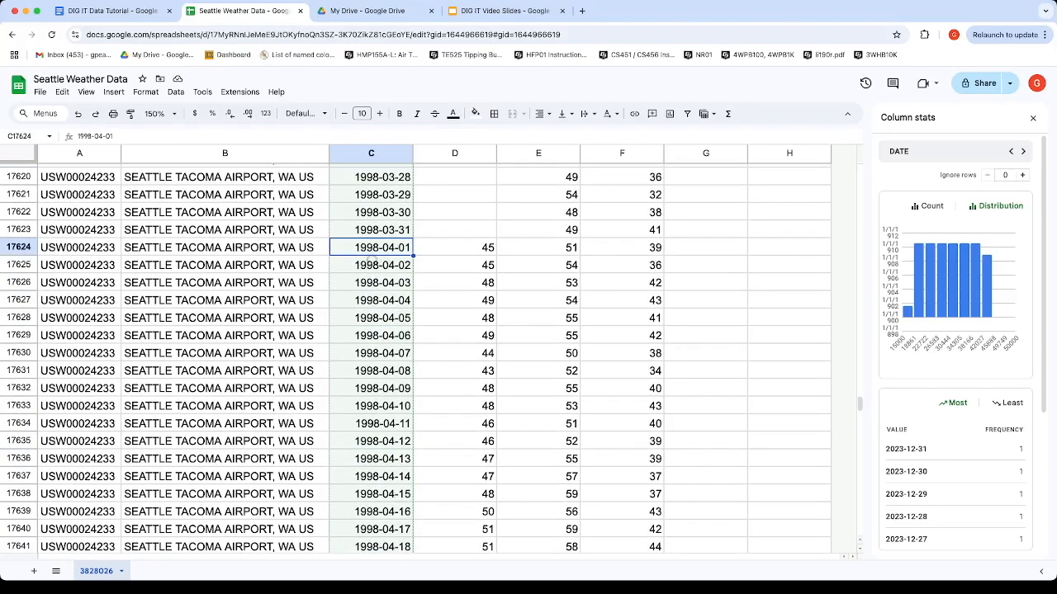
key(Right)
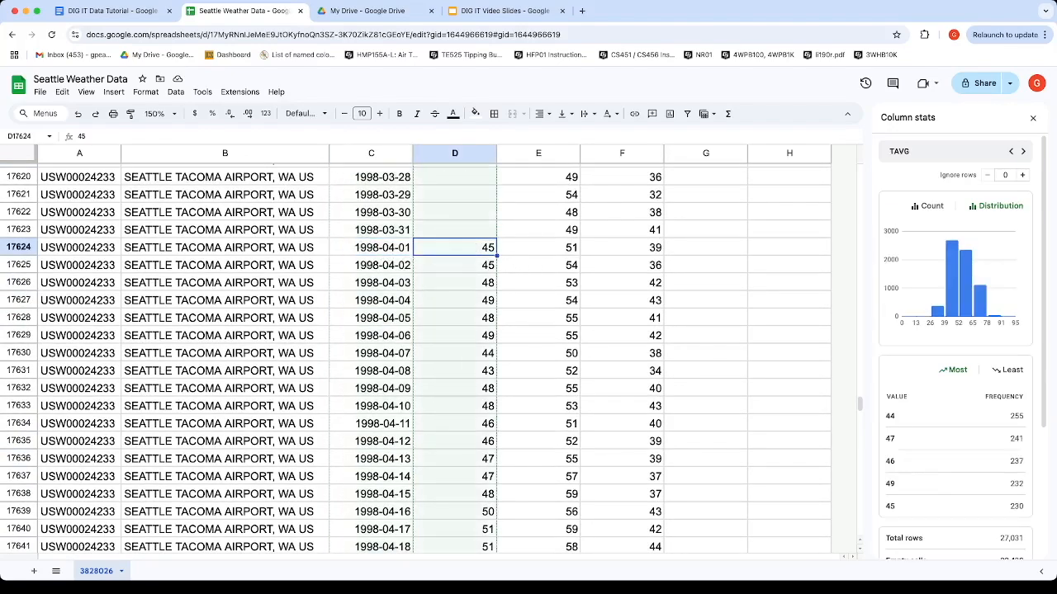
key(Left)
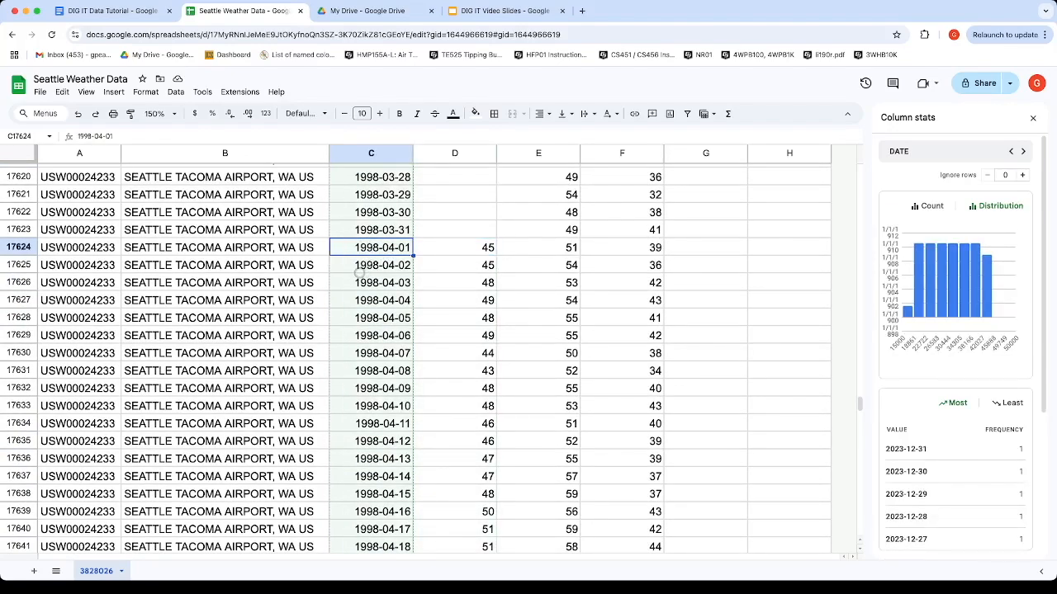
scroll(399, 267, up, 1)
scroll(398, 267, up, 2)
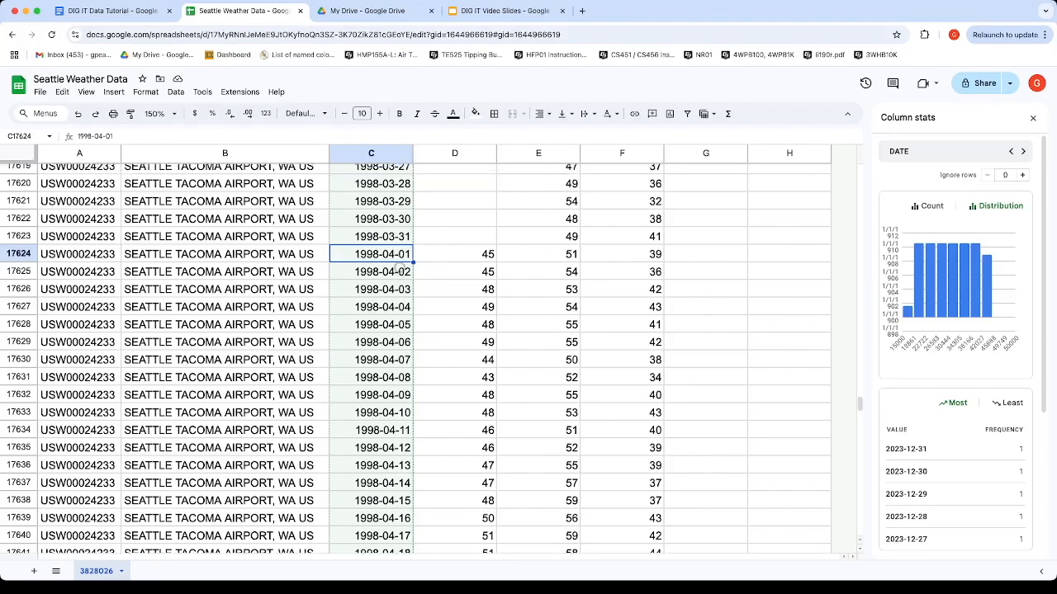
click(448, 247)
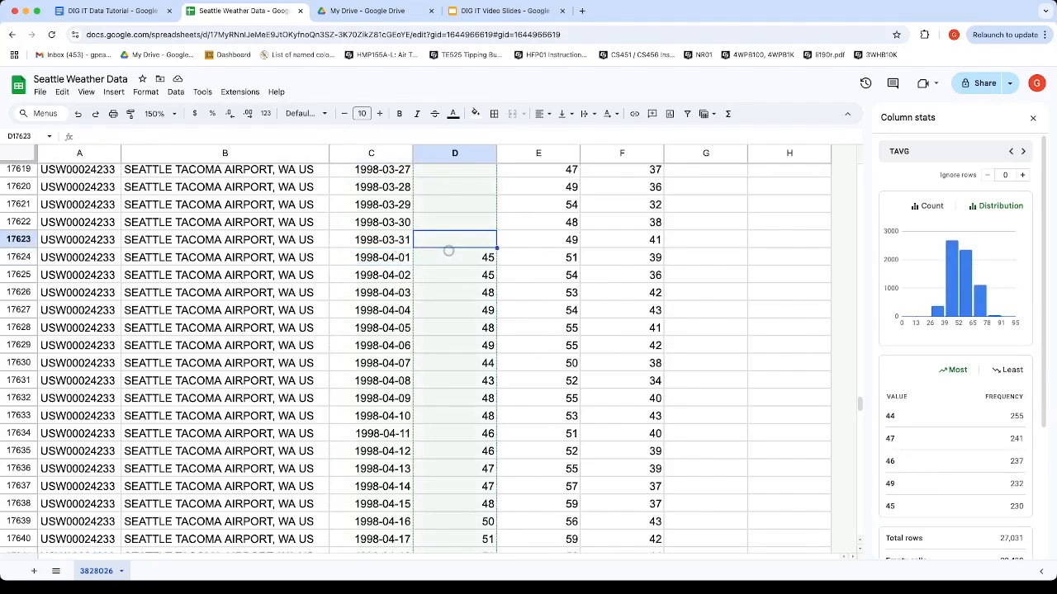
Go back to the start of the data and select the first date cell, C2
key(ctrl+Up)
click(370, 197)
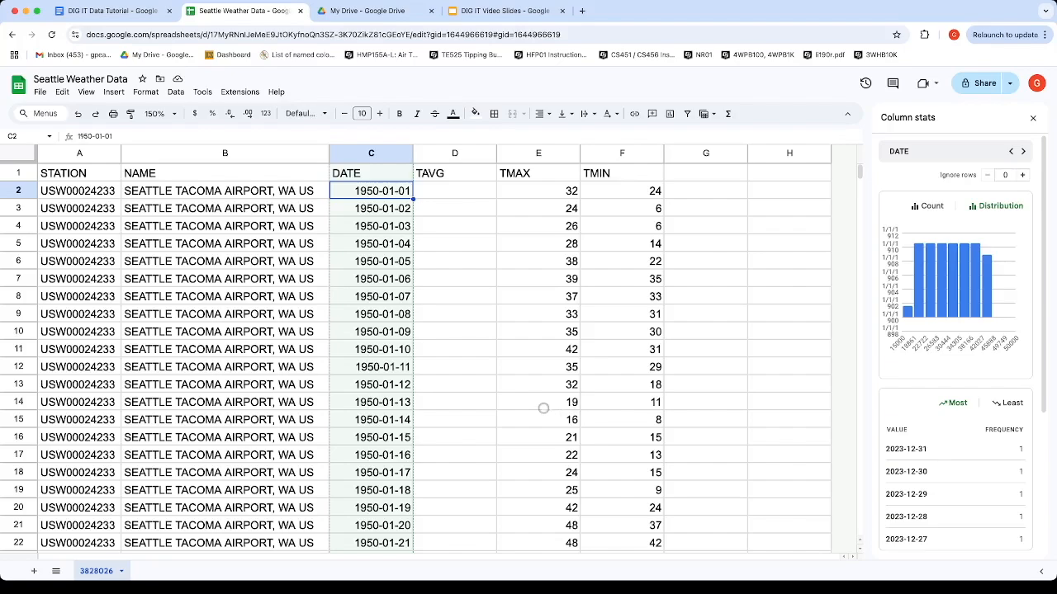
scroll(543, 408, down, 1)
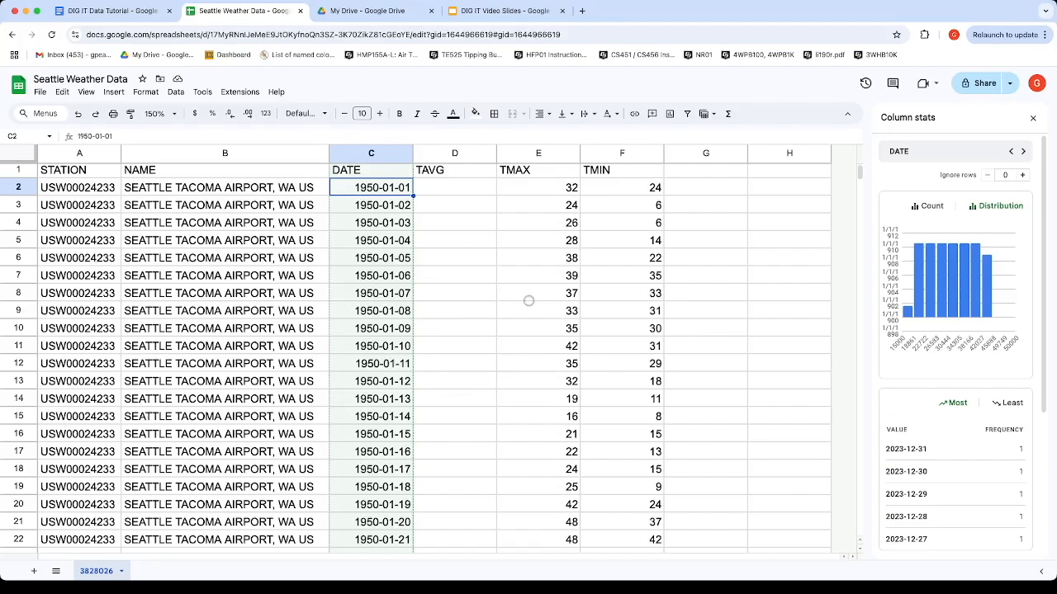
Switch to the DIG IT Video Slides presentation to view the Missing Data slide, and return to the Seattle Weather Data spreadsheet
click(473, 18)
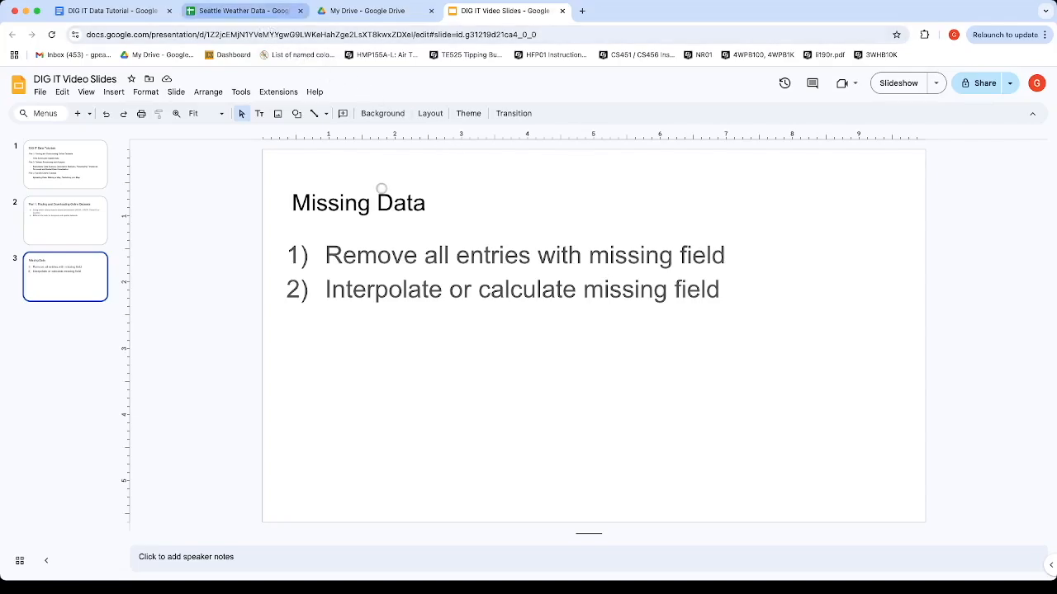
key(super+2)
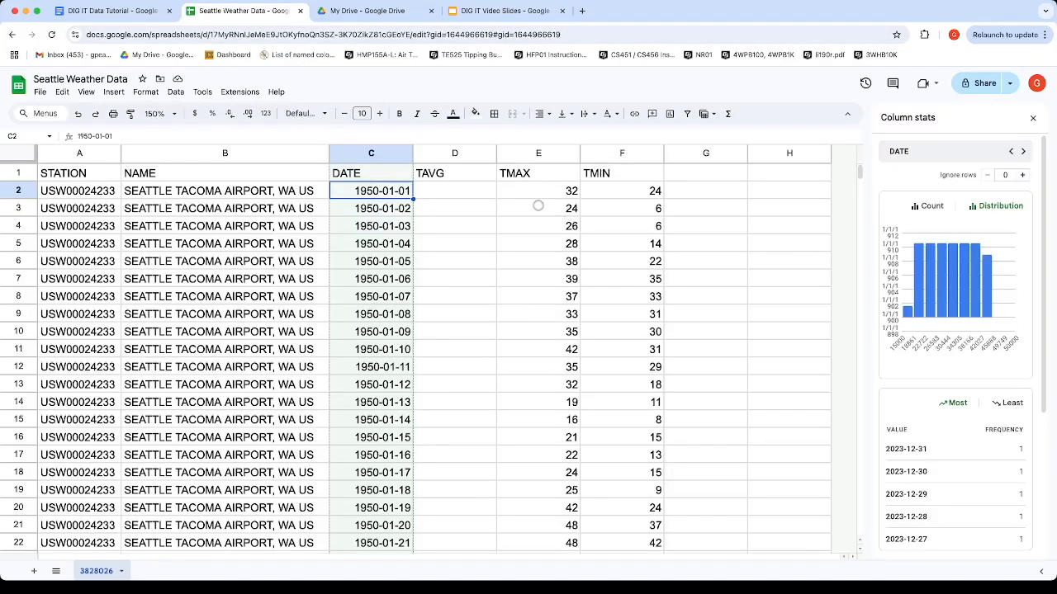
Inspect the TMAX and TMIN values of the first record in row 2
key(Right)
key(Right)
key(Right)
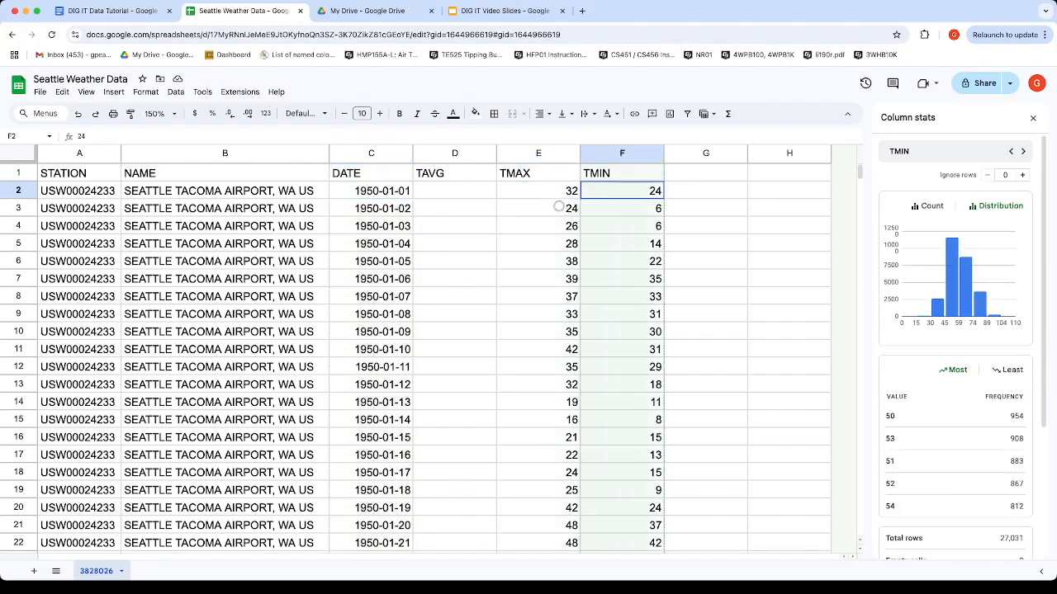
key(Left)
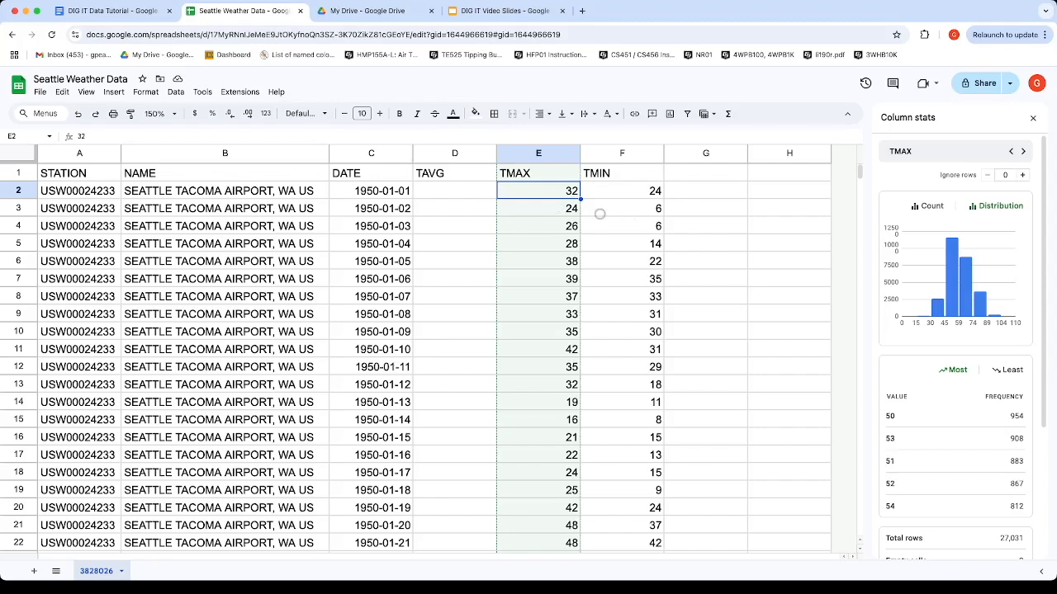
click(619, 198)
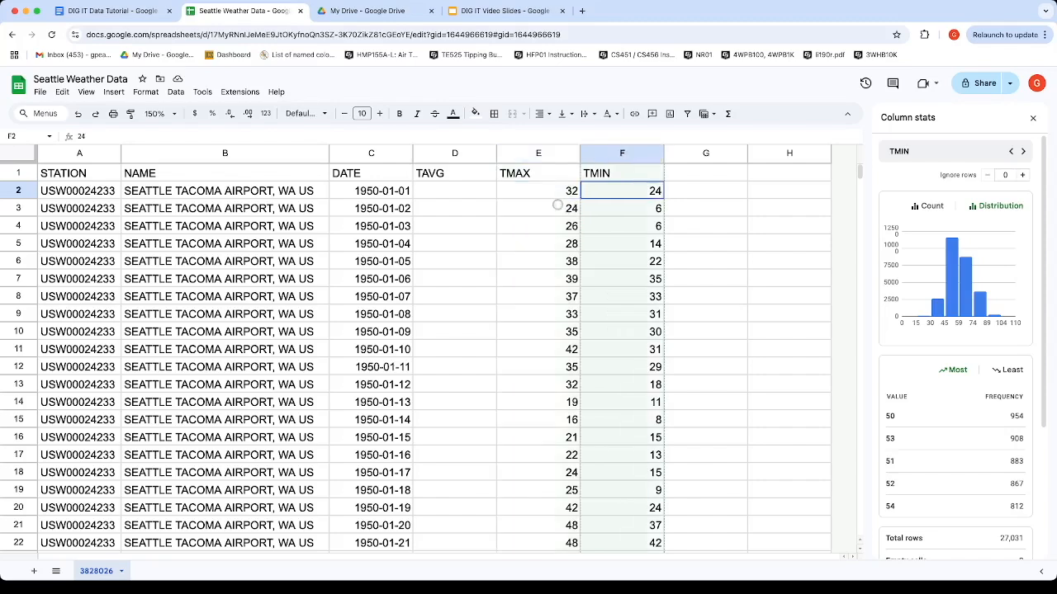
click(558, 197)
click(615, 204)
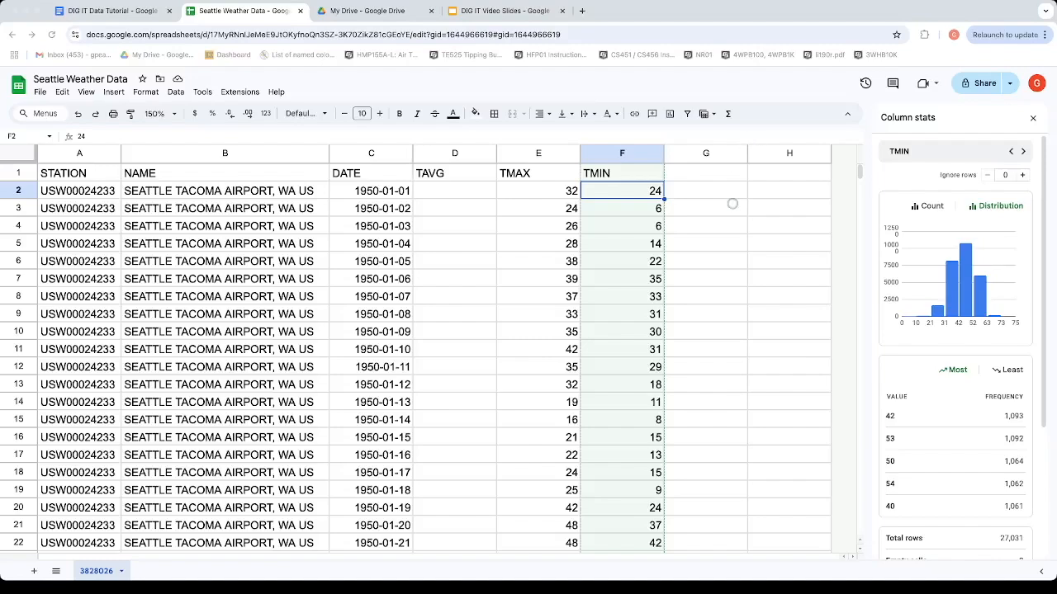
Add a new column header TINT in cell G1, next to TMIN
click(691, 185)
click(707, 174)
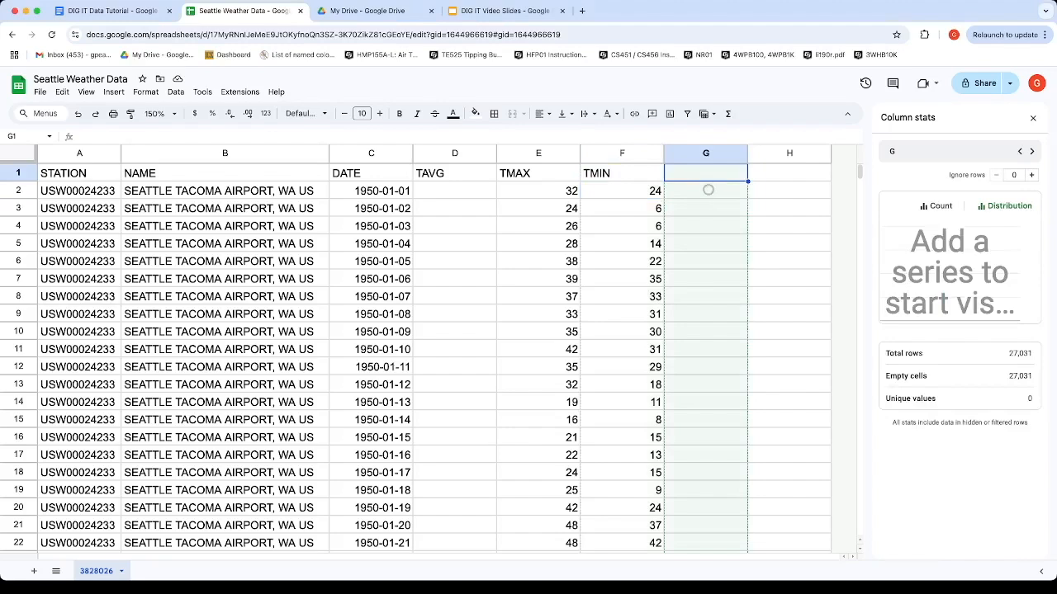
text(T)
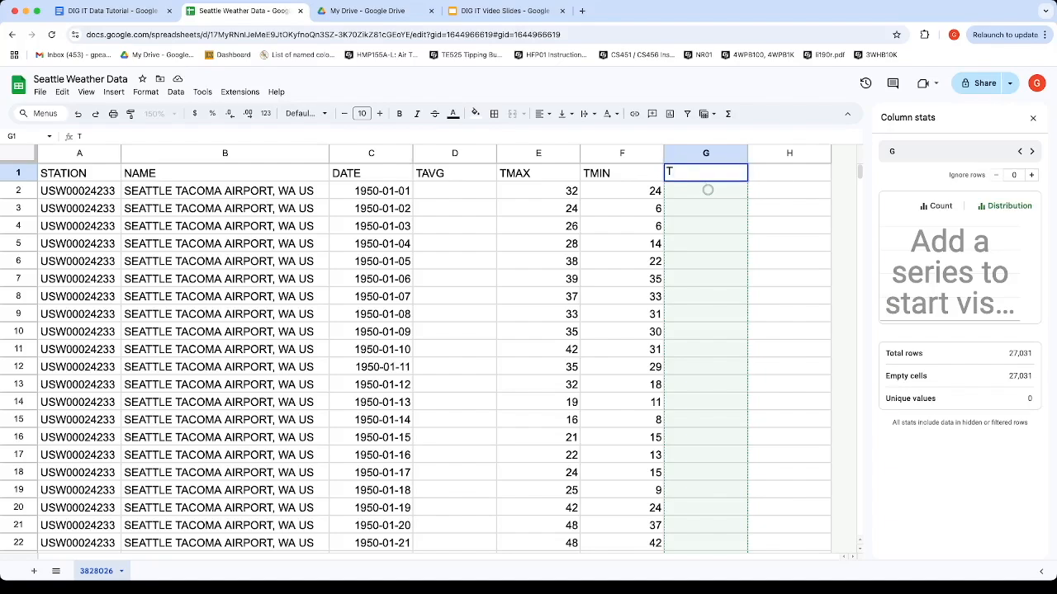
text(INT)
key(Return)
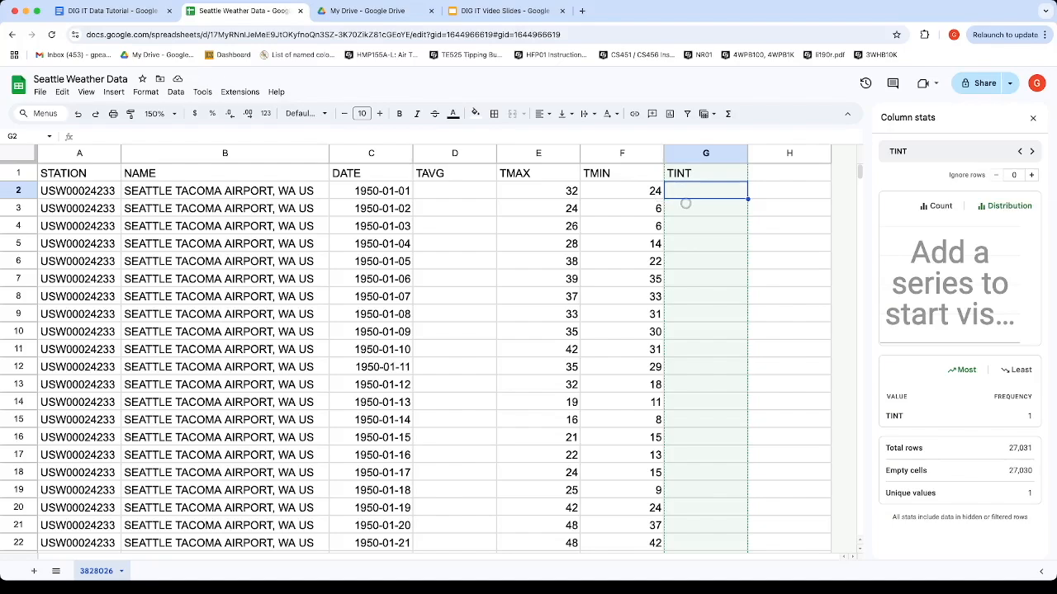
Enter the formula =AVERAGE(E2,F2) in cell G2 to average the first record's TMAX and TMIN
text(=)
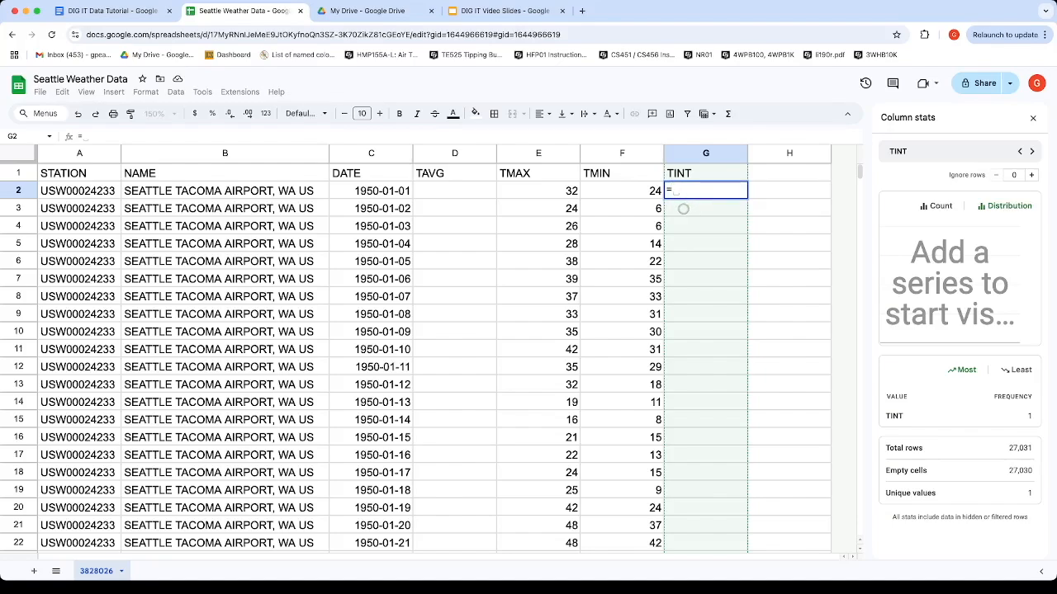
text(Av)
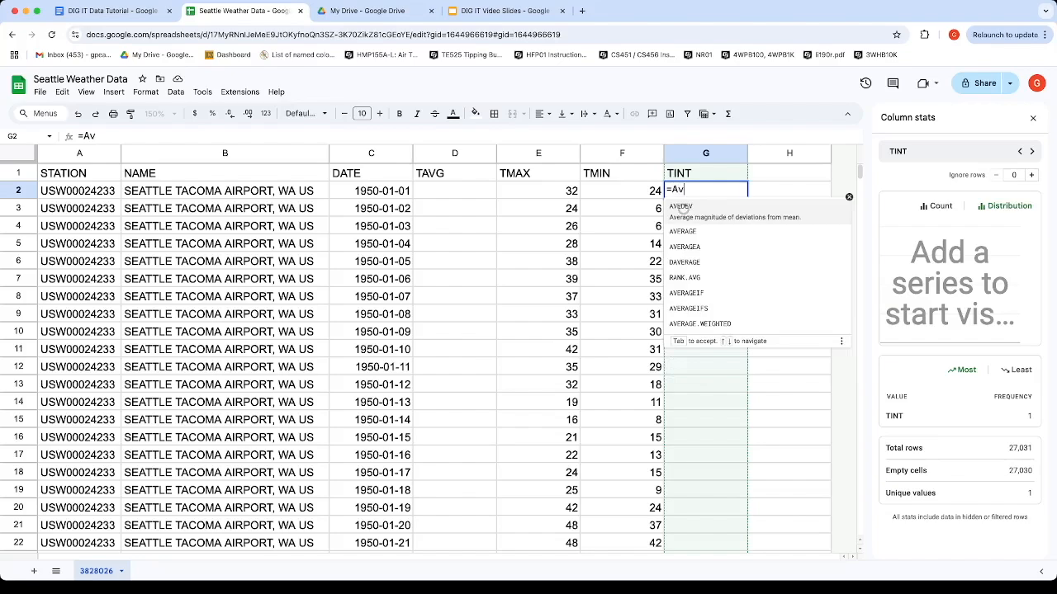
text(er)
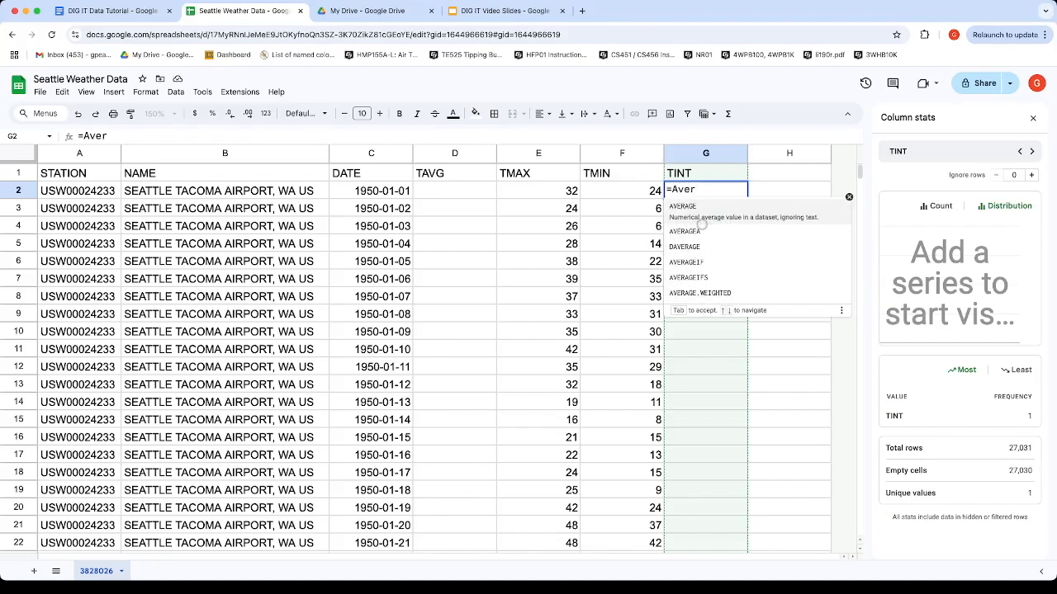
click(697, 223)
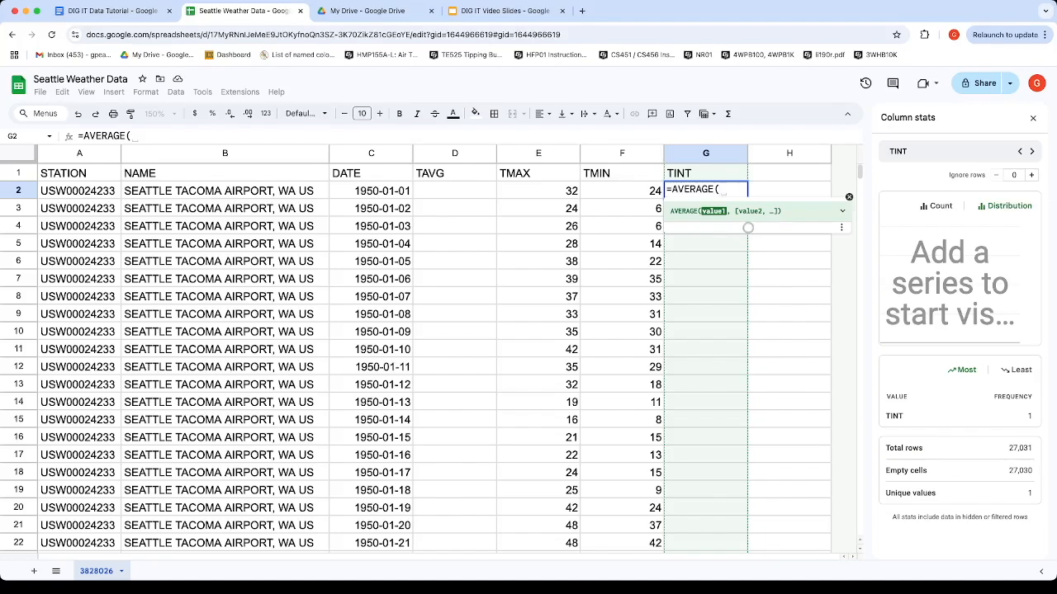
click(553, 199)
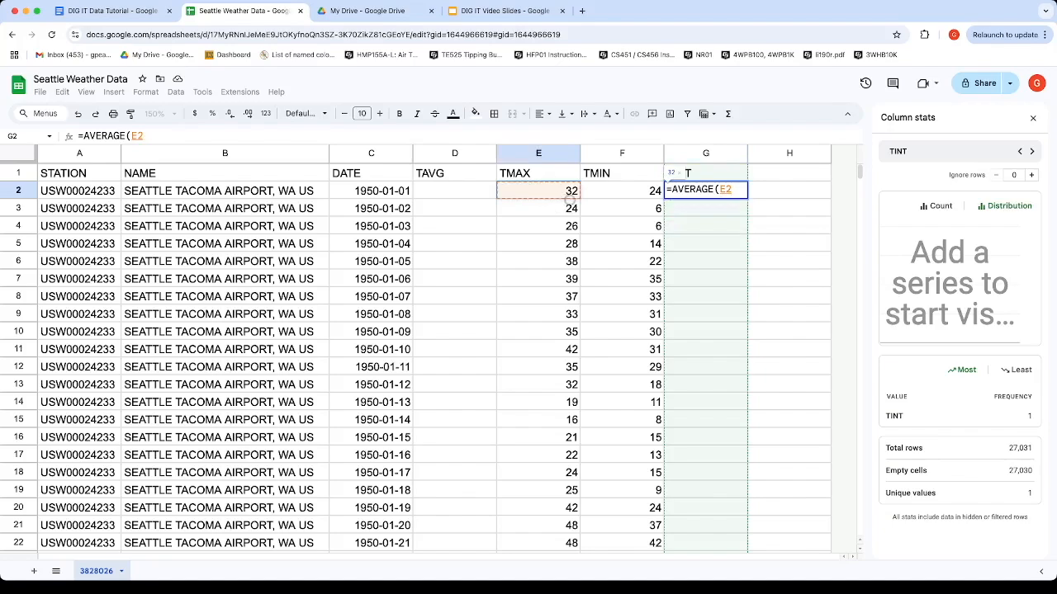
text(,)
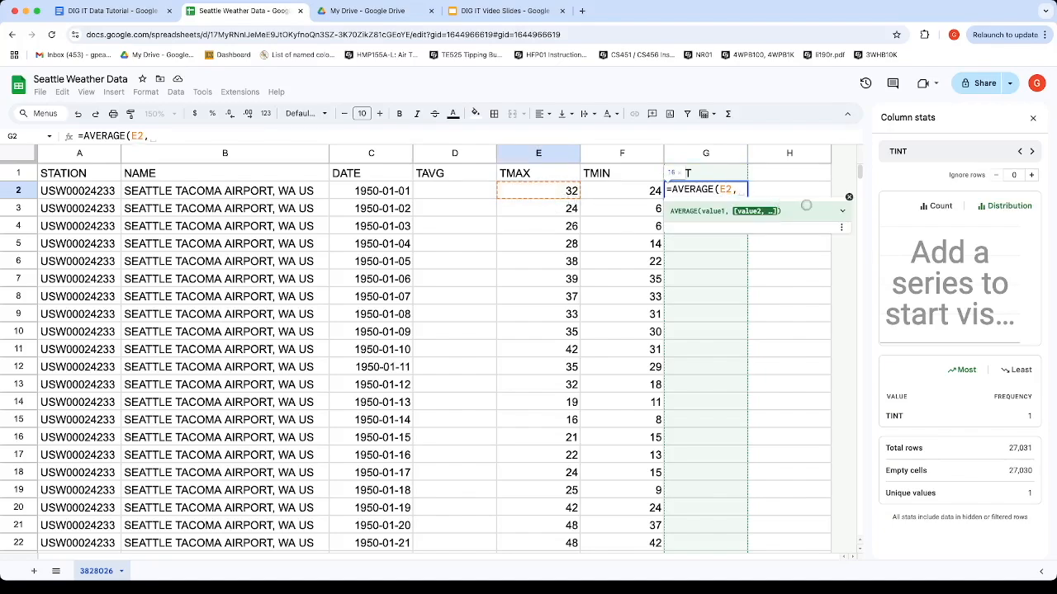
click(627, 201)
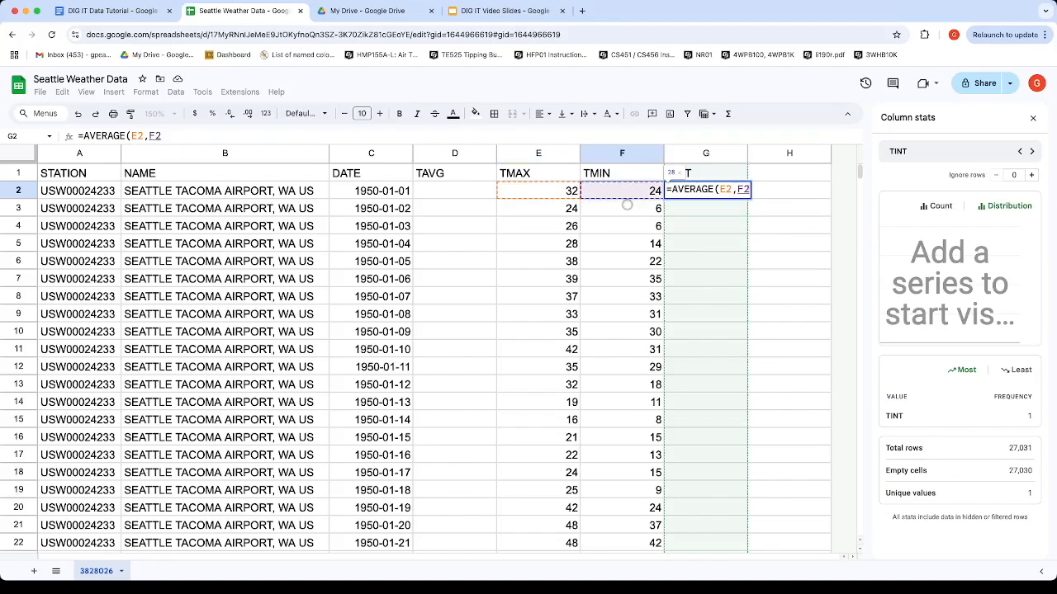
text())
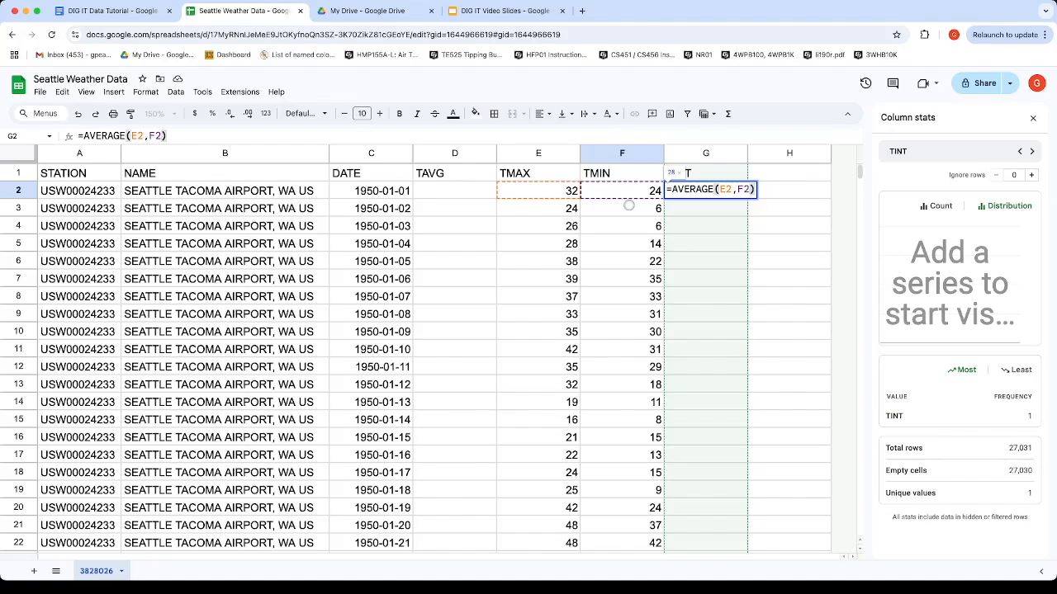
key(Return)
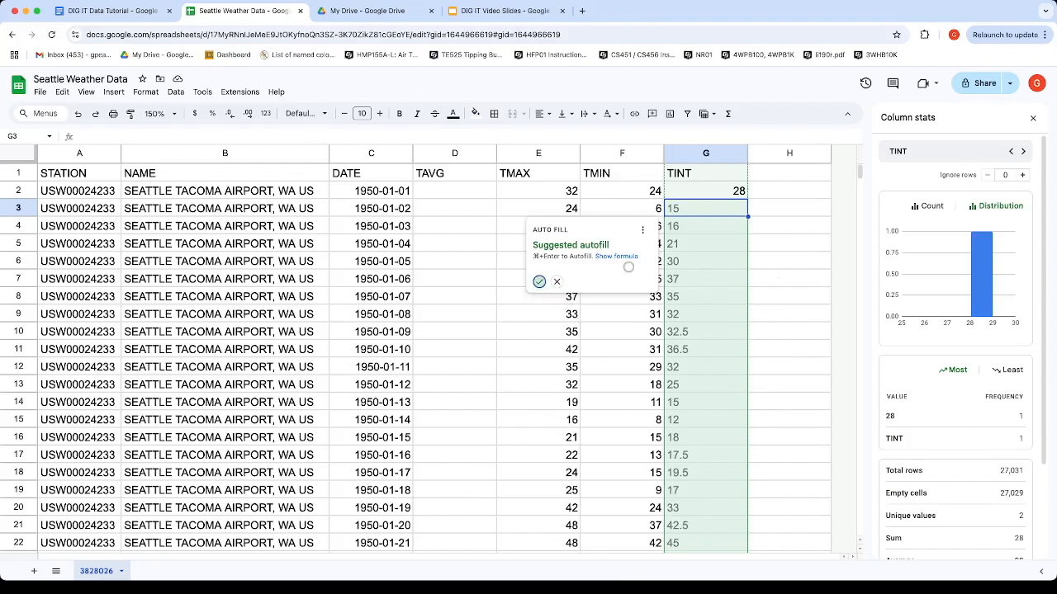
Autofill the average formula down the TINT column and check the results beside TAVG through the last data rows
click(539, 282)
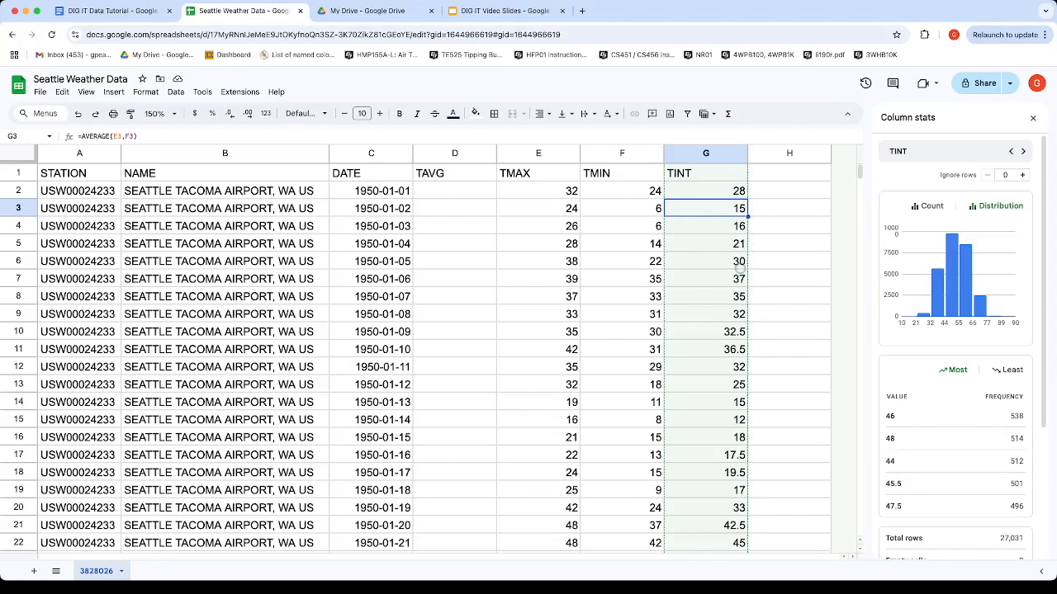
scroll(740, 268, down, 20)
click(730, 296)
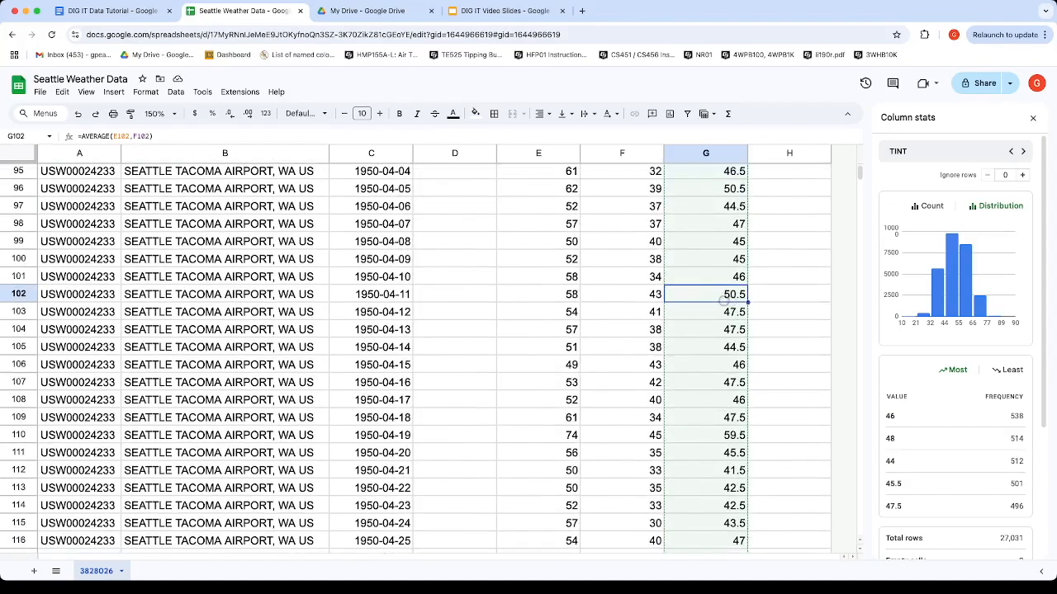
key(ctrl+Down)
scroll(716, 371, down, 2)
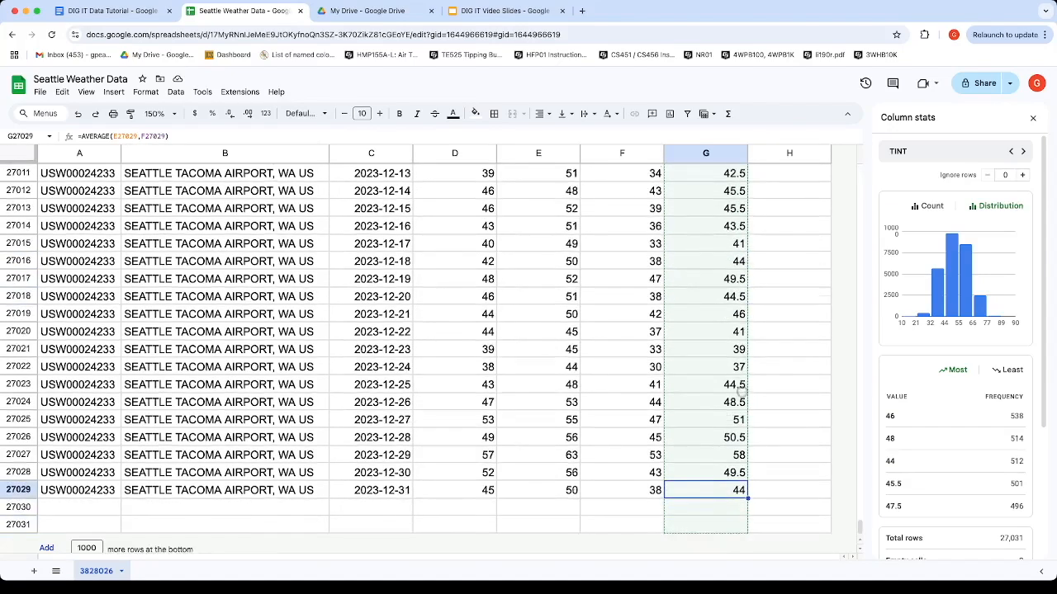
click(475, 464)
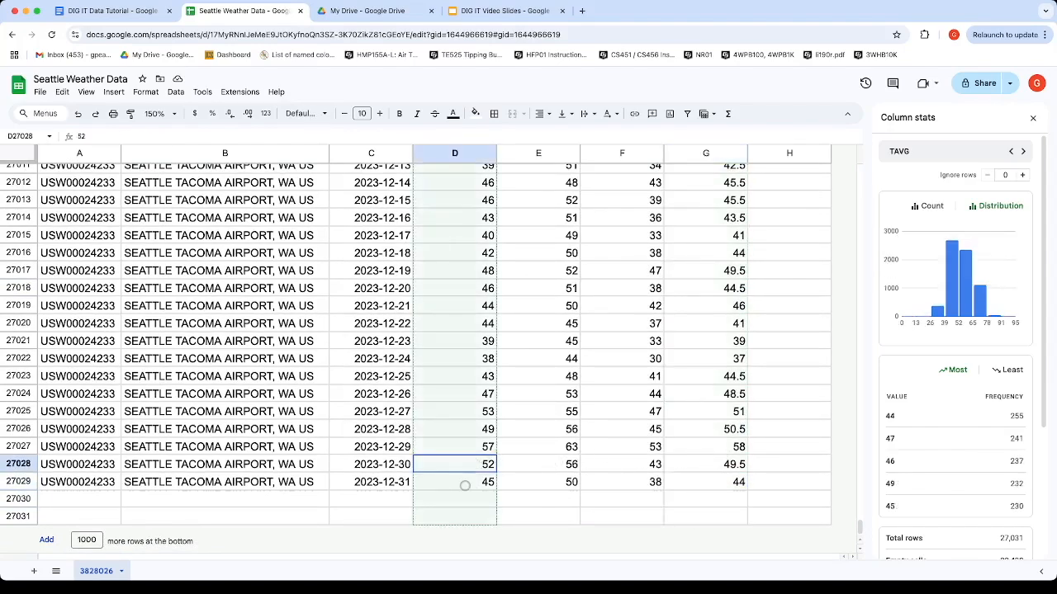
Move up the TAVG column from the last records through its data blocks to the 1998-04-01 record
key(ctrl+Up)
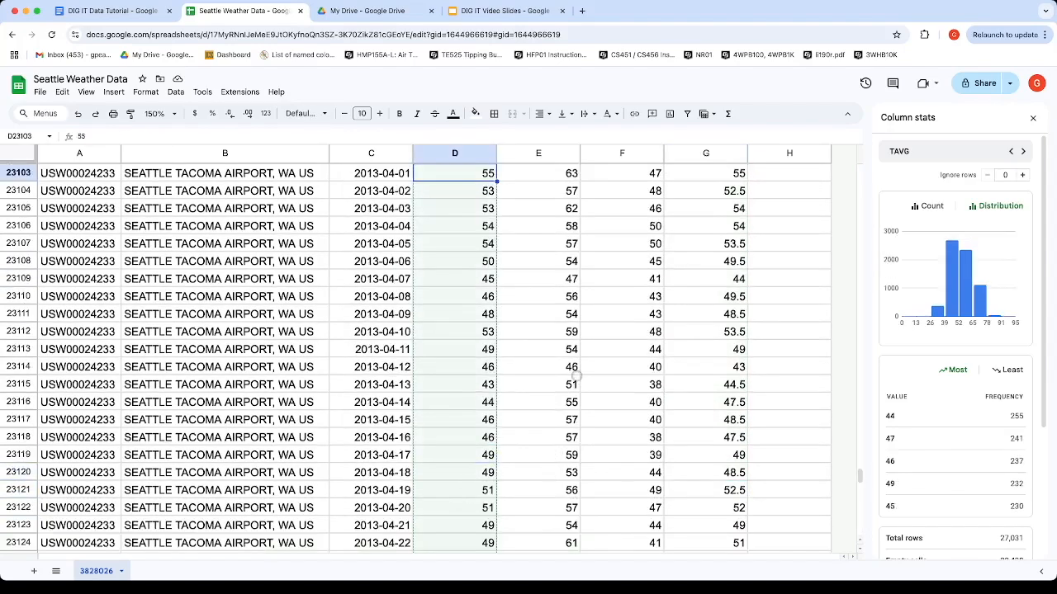
scroll(558, 377, up, 5)
key(ctrl+Up)
key(ctrl+Up)
key(ctrl+Up)
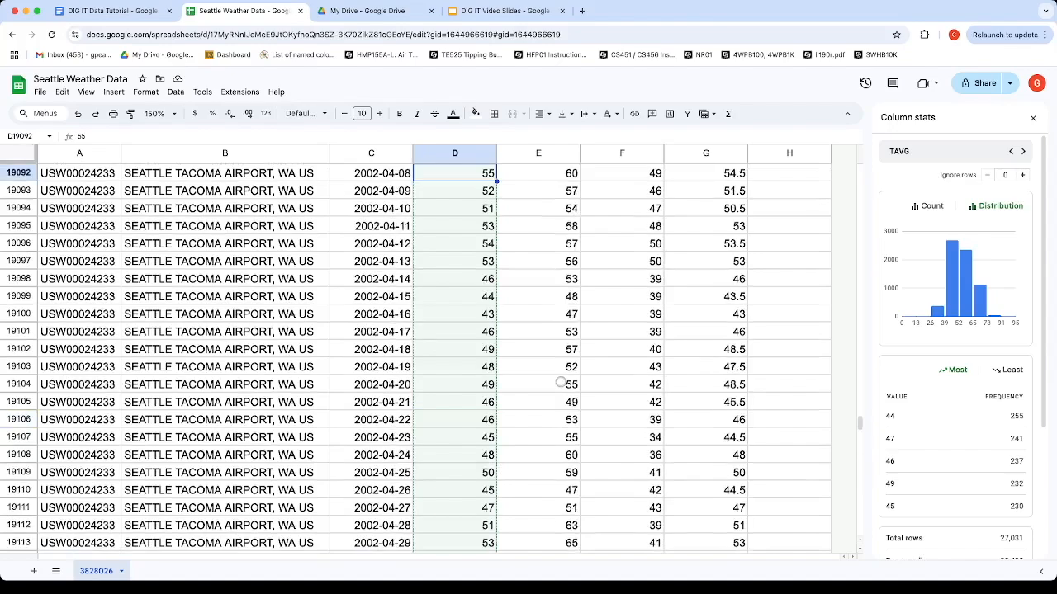
key(ctrl+Up)
key(ctrl+Up)
key(ctrl+Up)
key(ctrl+Up)
key(ctrl+Up)
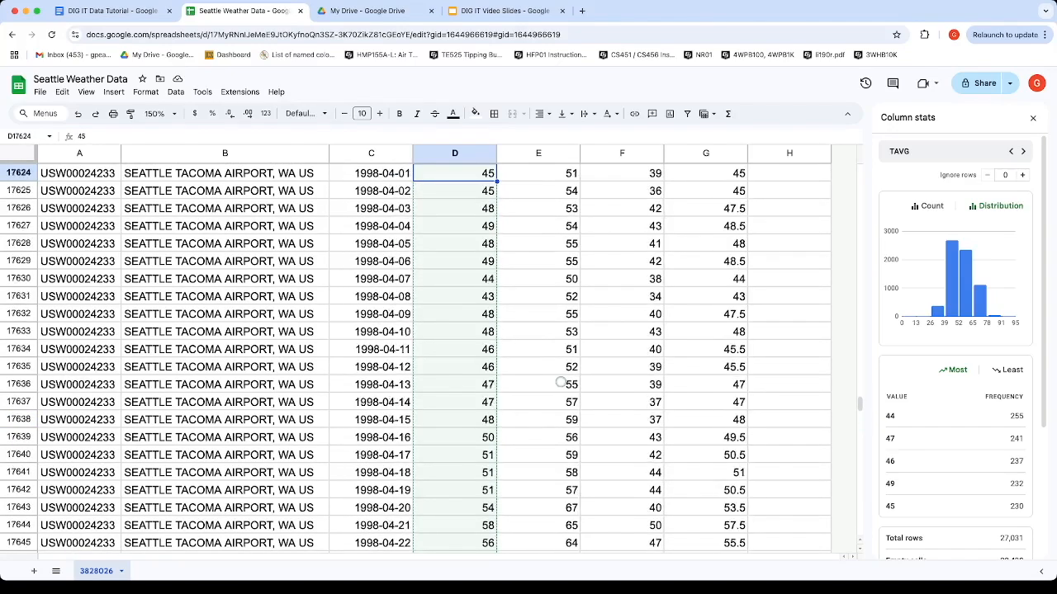
key(ctrl+Up)
key(ctrl+Down)
Examine the TINT values beside the blank TAVG cells in the records before 1998-04-01
scroll(561, 380, down, 3)
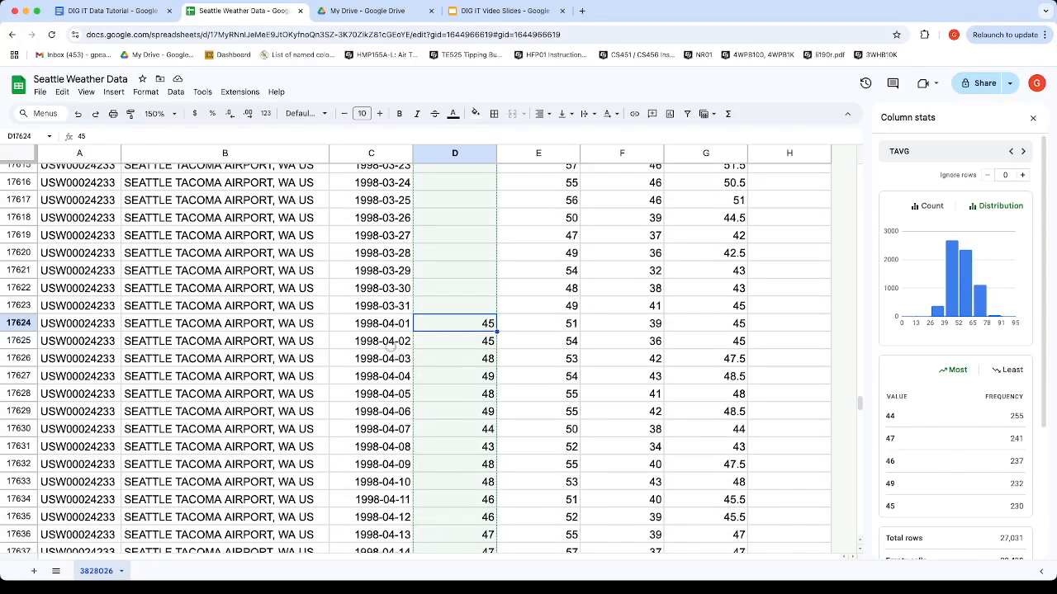
scroll(549, 354, up, 5)
scroll(660, 446, down, 3)
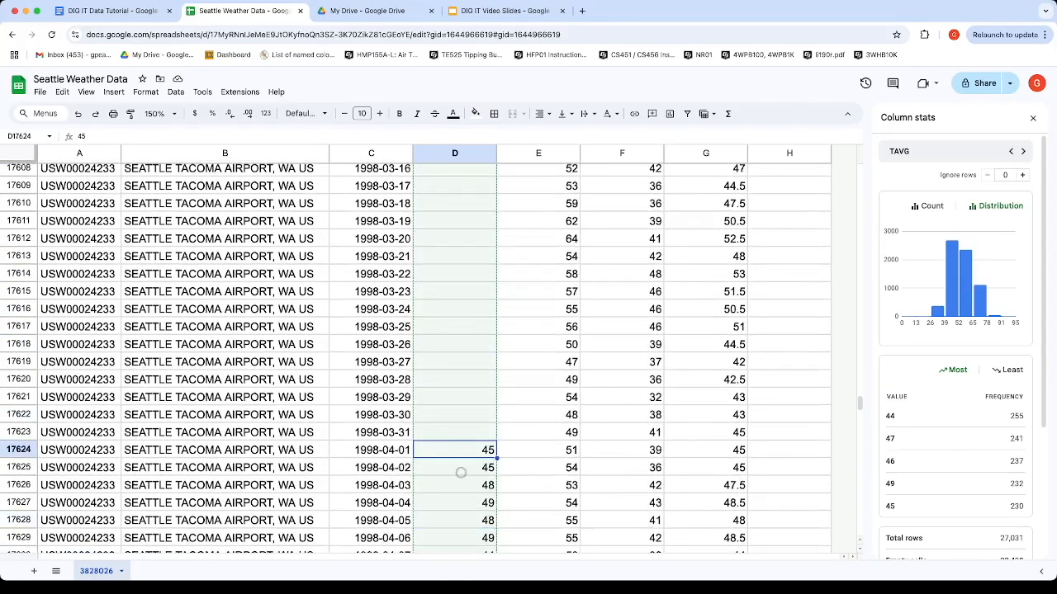
scroll(767, 424, up, 1)
scroll(732, 430, up, 4)
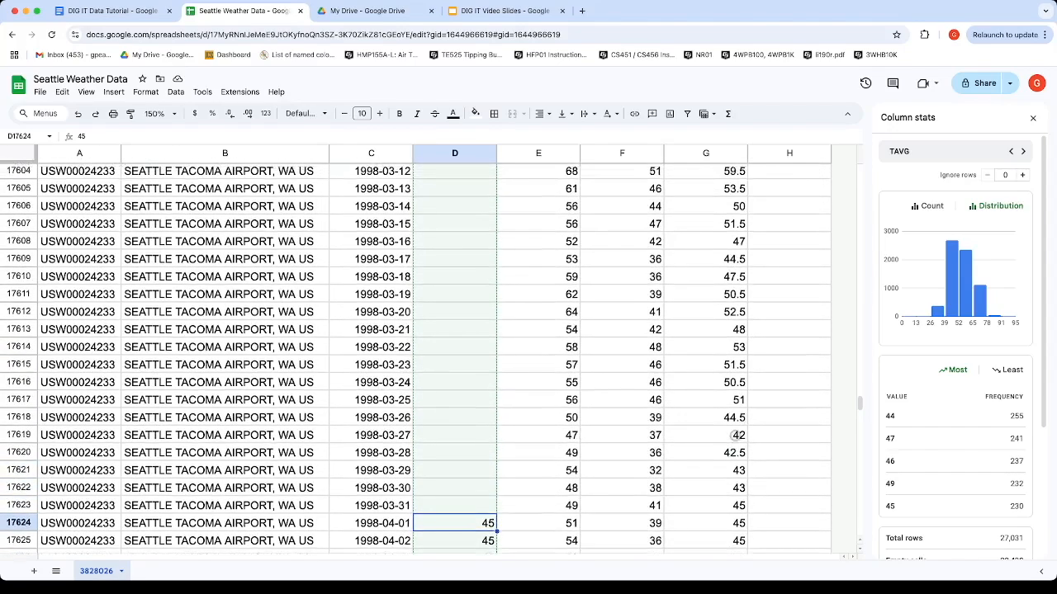
scroll(733, 444, up, 3)
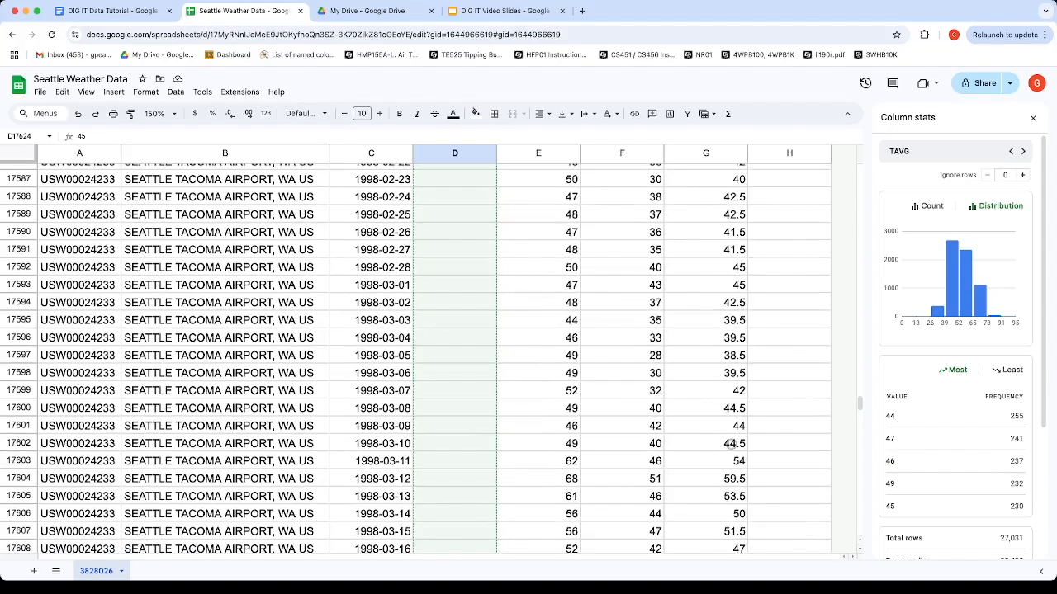
Return to the TINT header in G1, check its column statistics, and close them
click(731, 443)
key(super+Up)
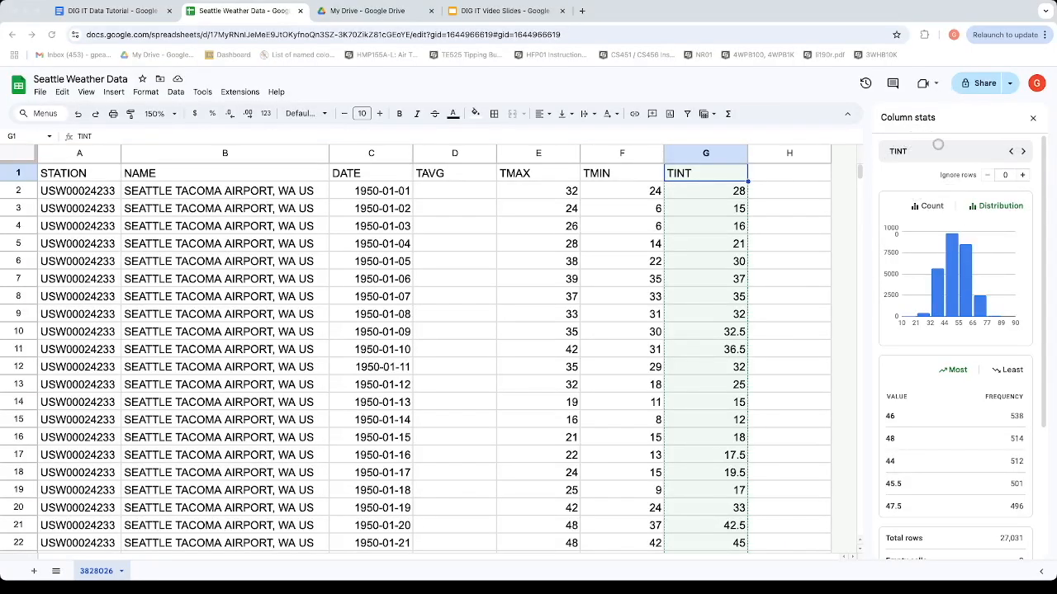
click(1023, 152)
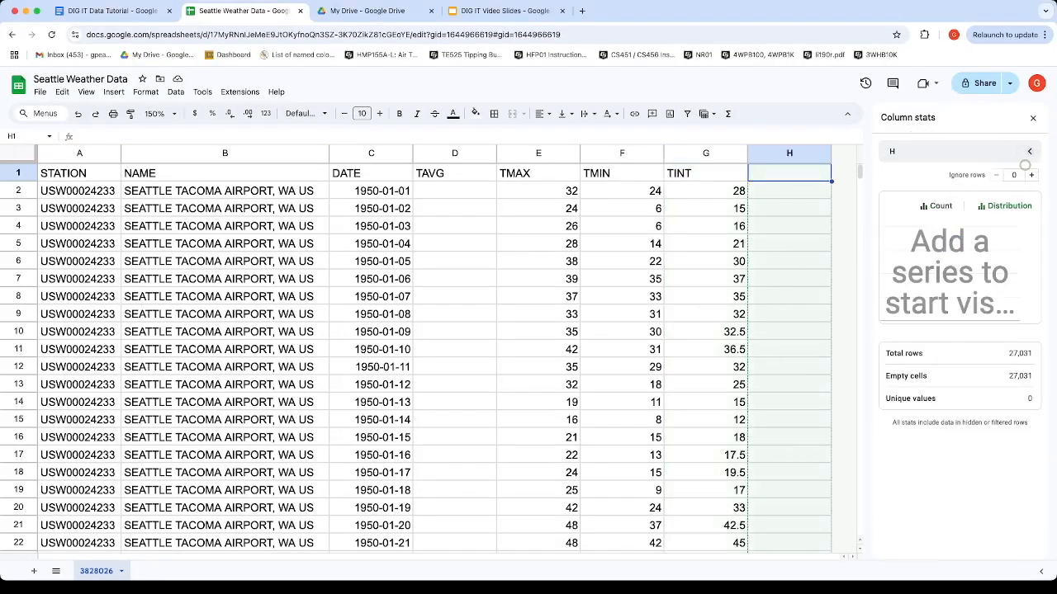
click(1019, 152)
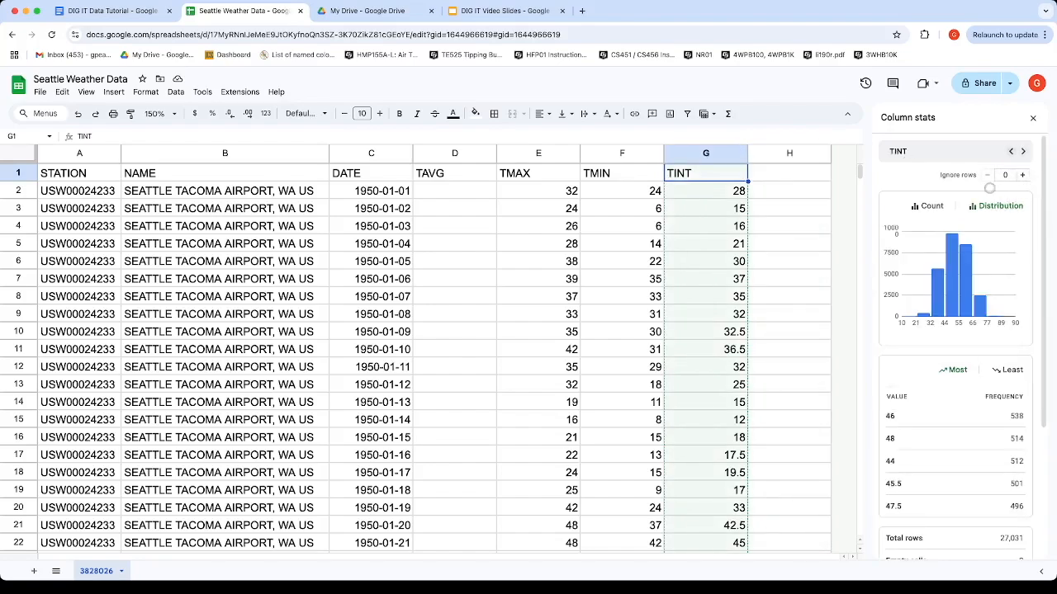
click(1032, 118)
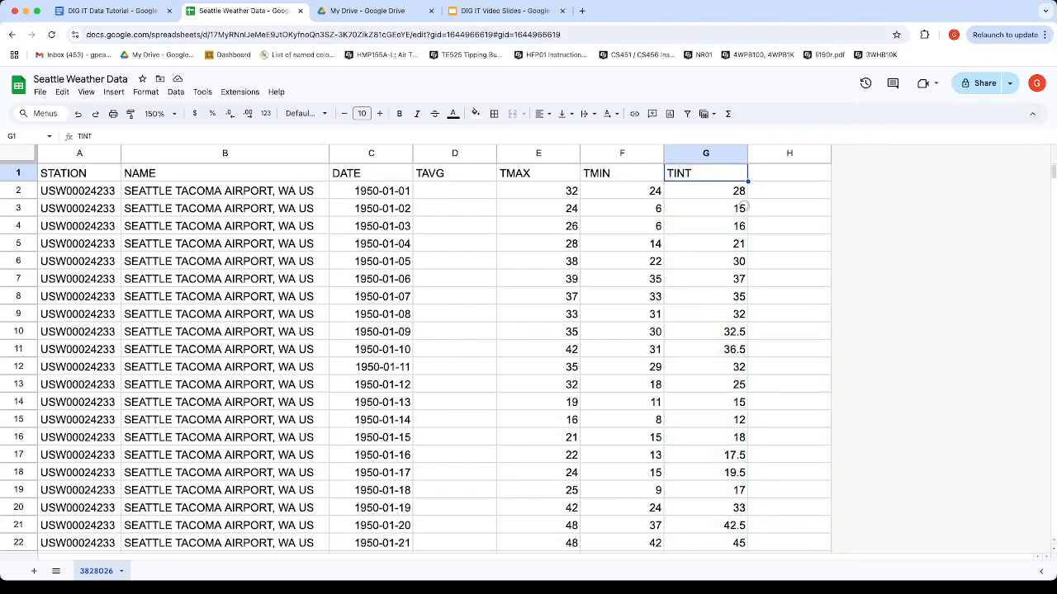
Open the column statistics for the whole TINT column and review its distribution, frequent values, empty cells and summary figures
click(698, 155)
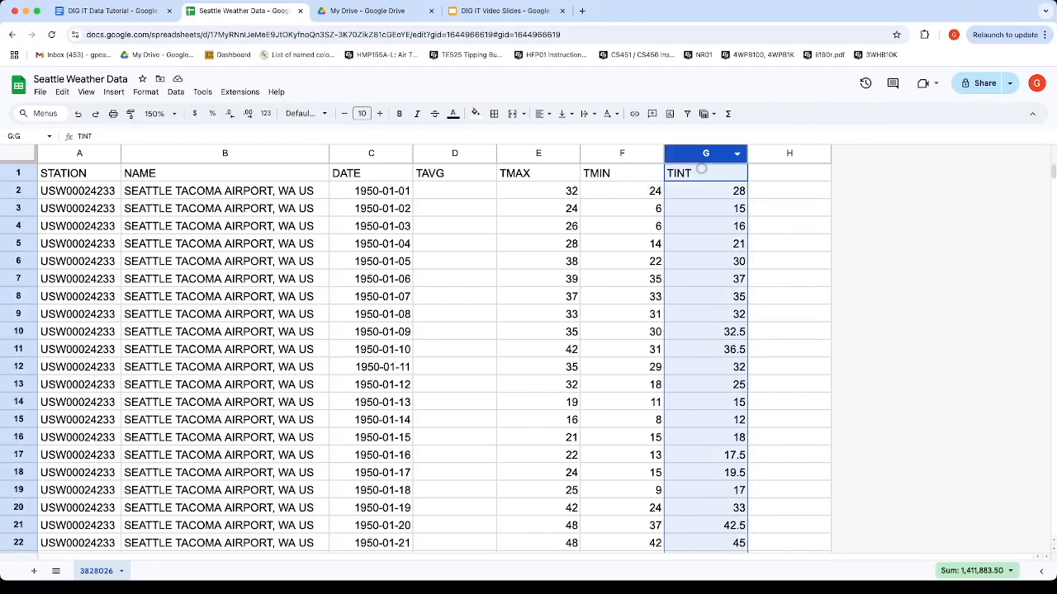
right_click(702, 158)
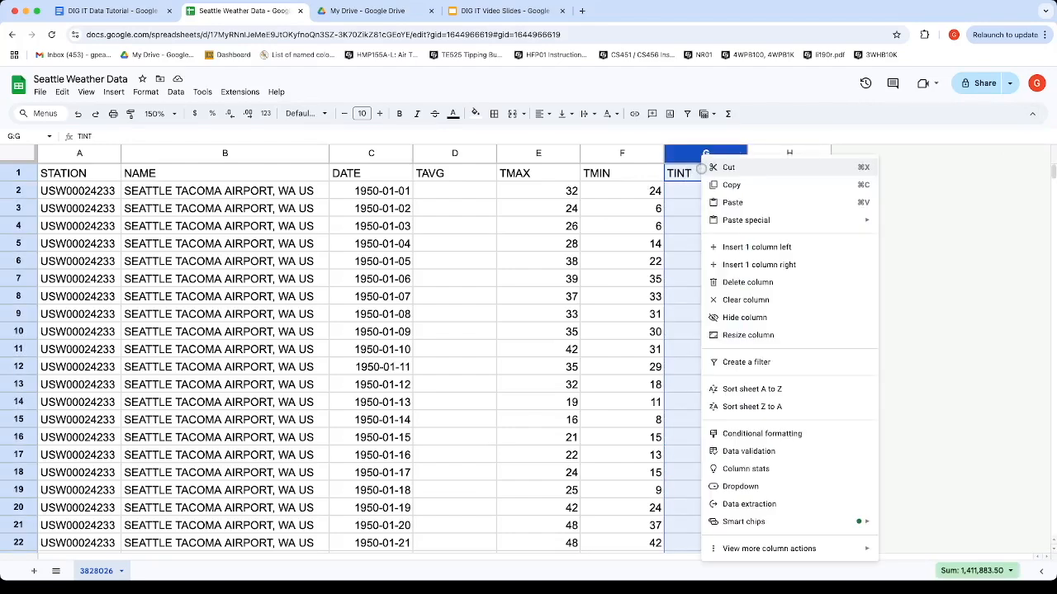
click(770, 476)
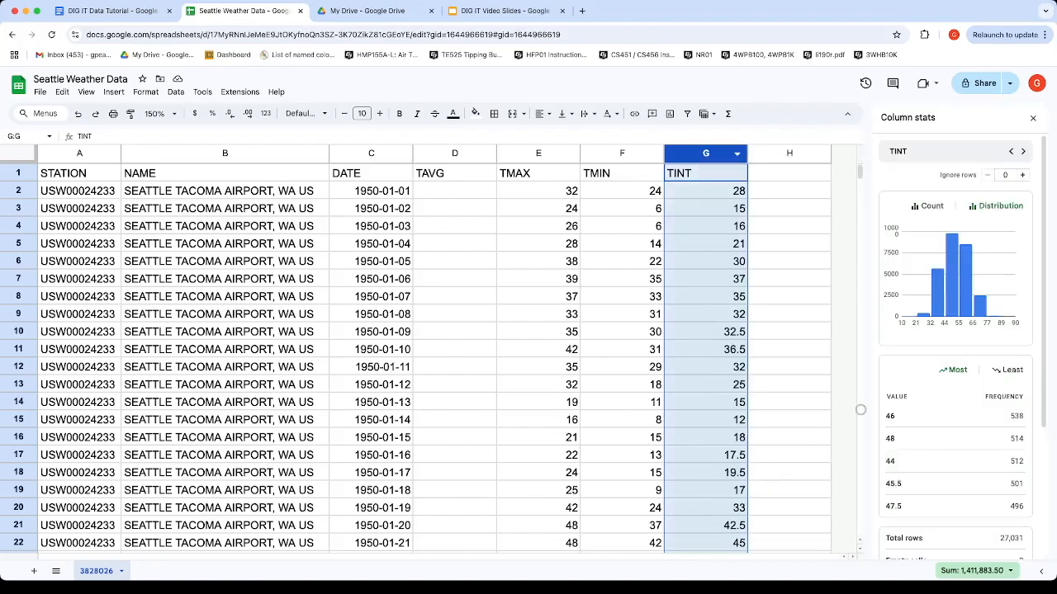
scroll(929, 359, down, 1)
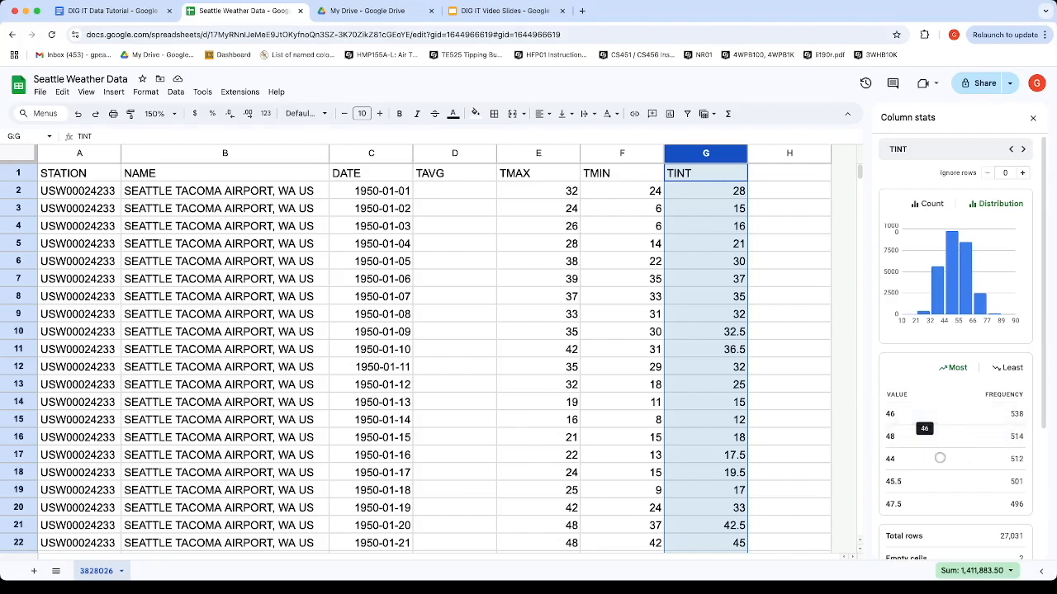
scroll(956, 467, down, 3)
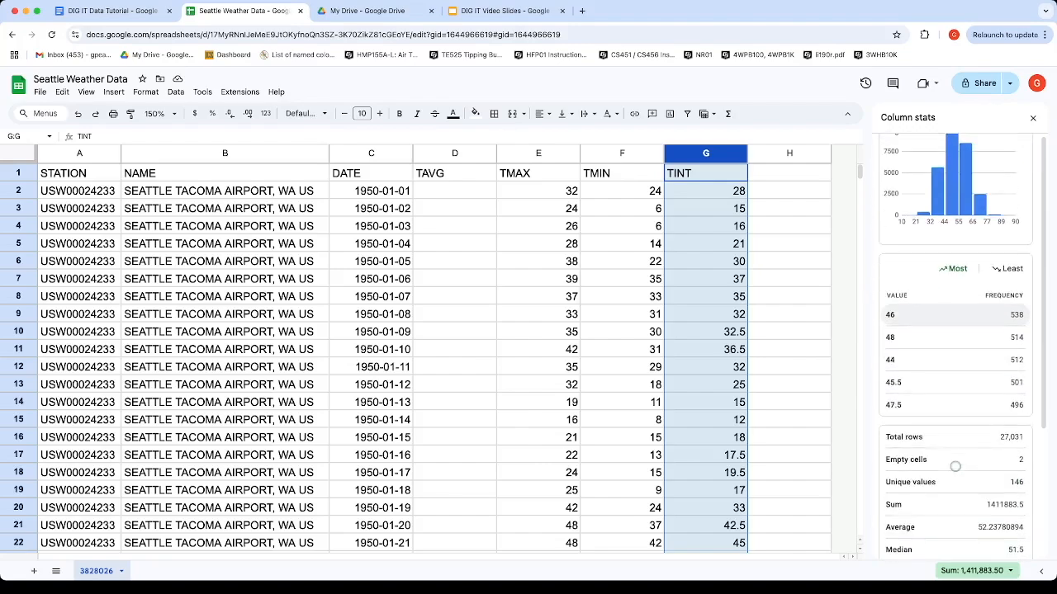
scroll(957, 450, down, 1)
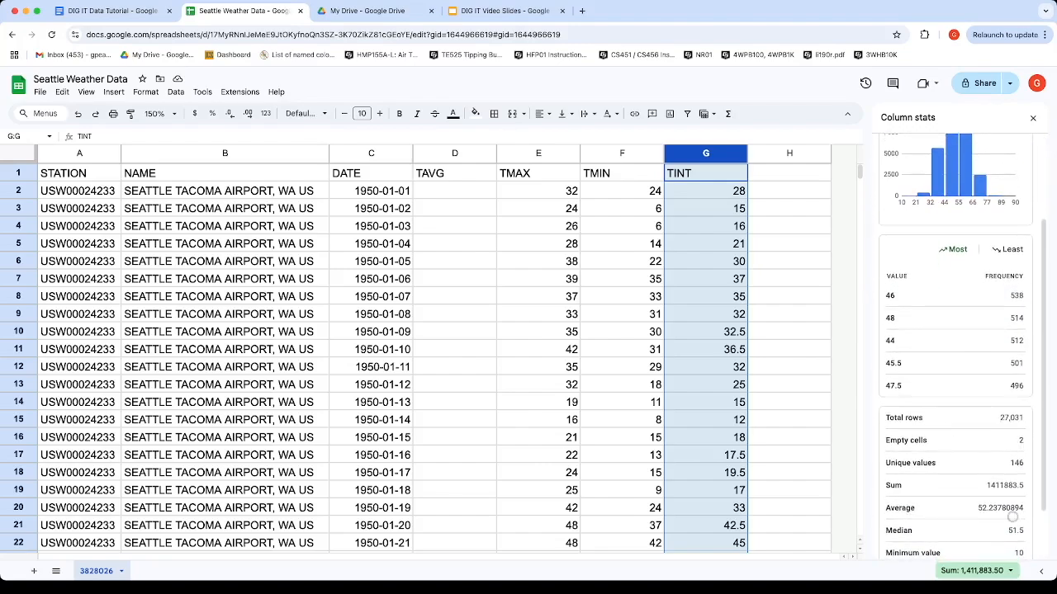
scroll(946, 494, down, 2)
scroll(972, 500, up, 5)
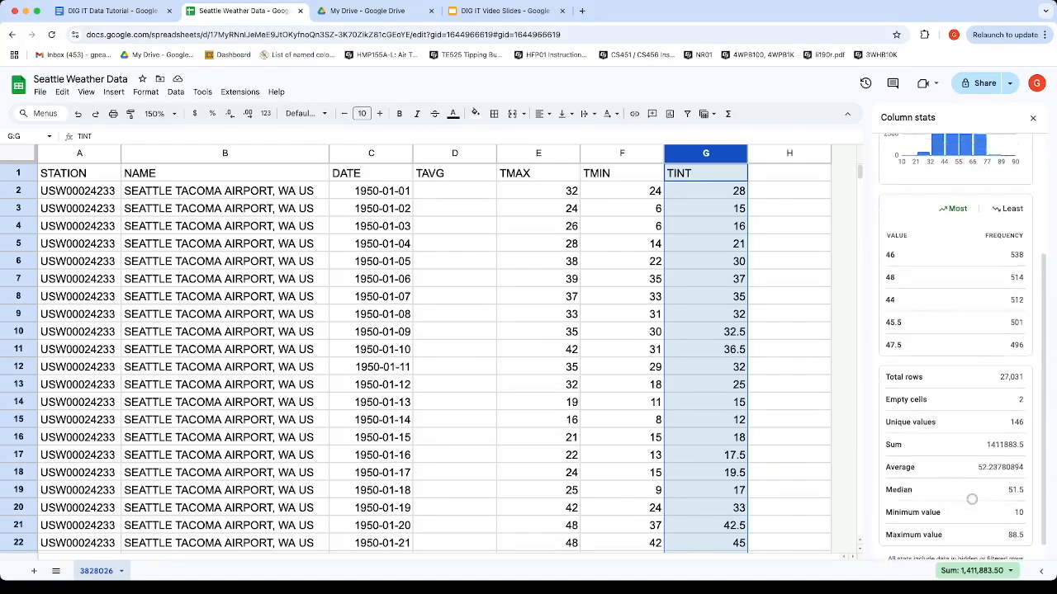